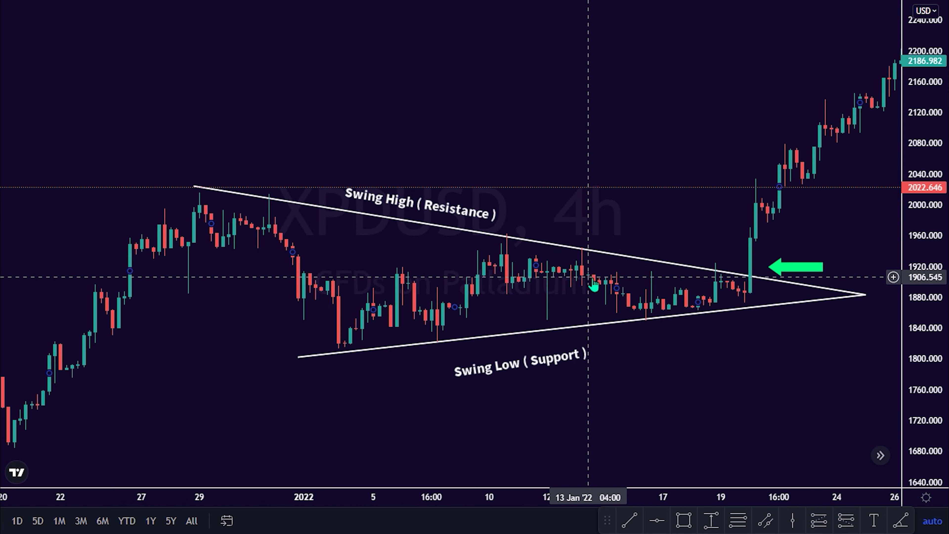
Zoom in on the XPDUSD symmetrical triangle and select the Long Position tool.
scroll(734, 293, "down", 3)
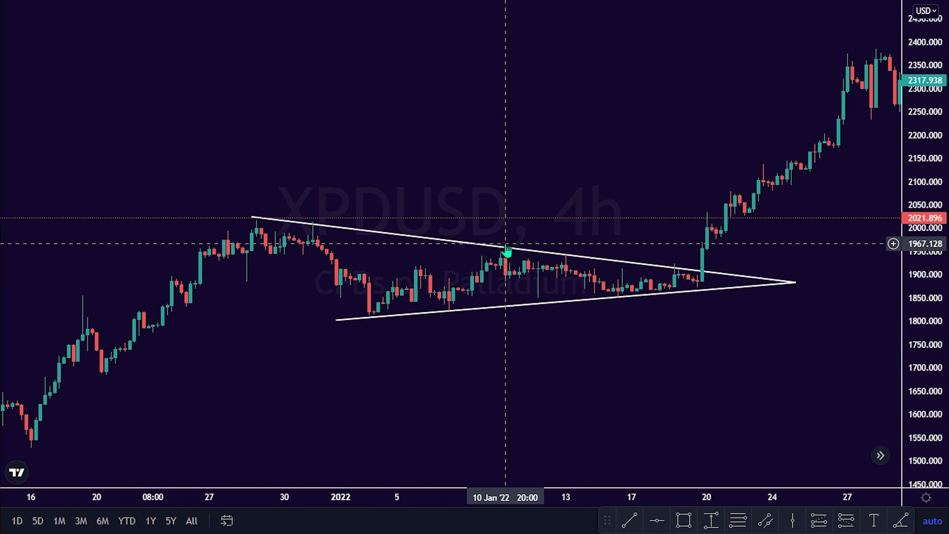
scroll(502, 267, "up", 2)
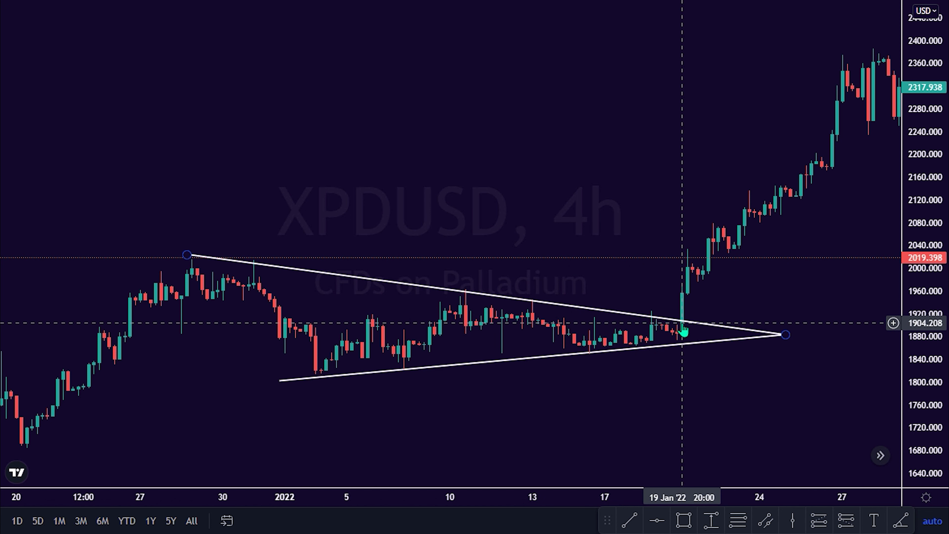
scroll(683, 331, "up", 2)
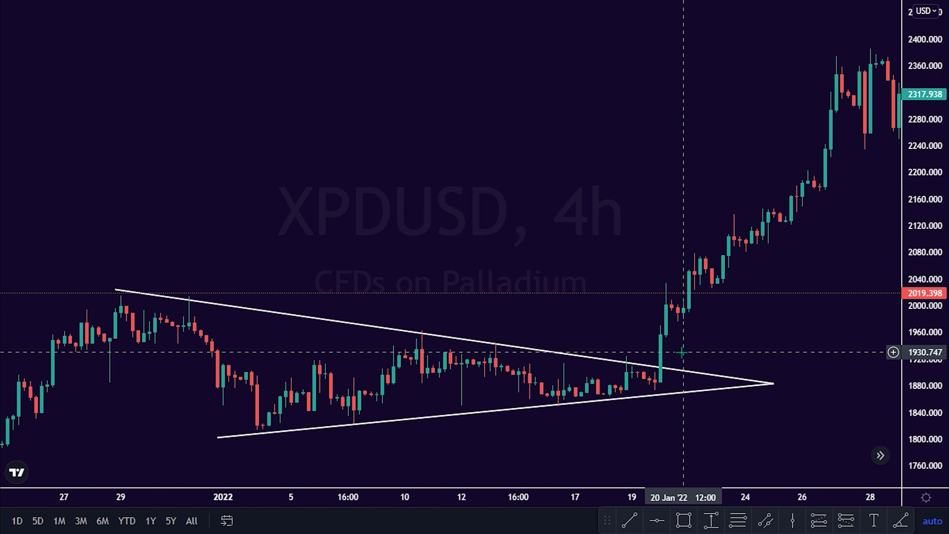
left_click(827, 525)
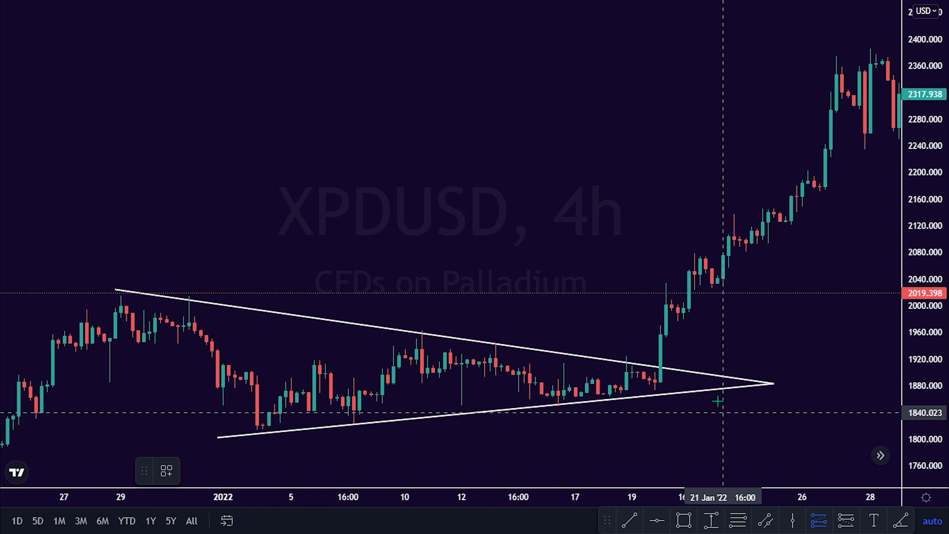
Place a long position at the breakout candle with entry 1956.817, stop 1858.794, target 2154.949.
left_click(687, 335)
left_click_drag(684, 414, 654, 390)
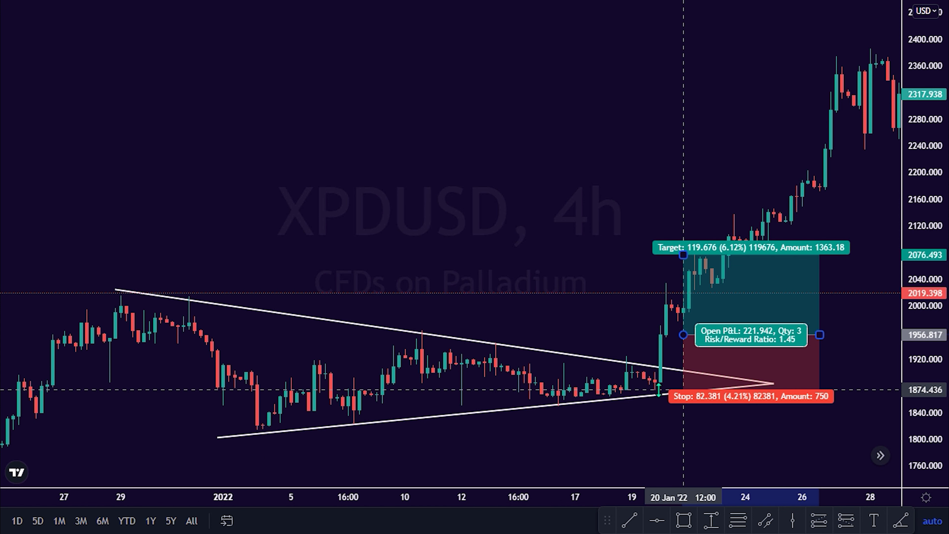
left_click(652, 391)
left_click(666, 392)
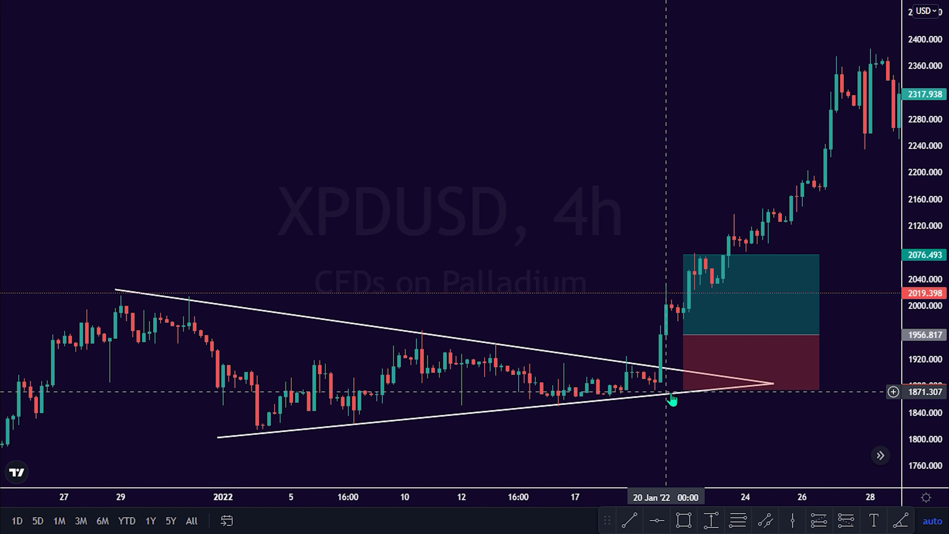
left_click(684, 390)
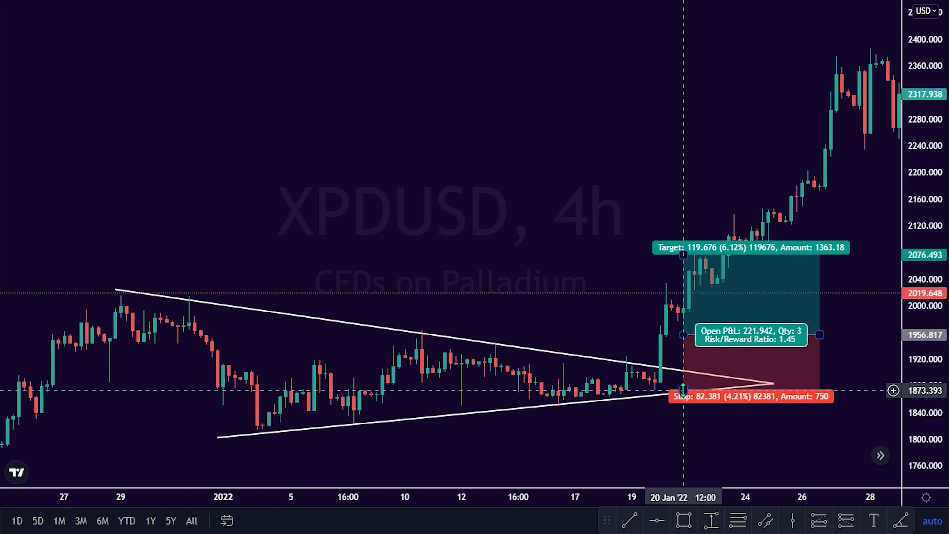
left_click_drag(683, 391, 683, 400)
left_click(667, 401)
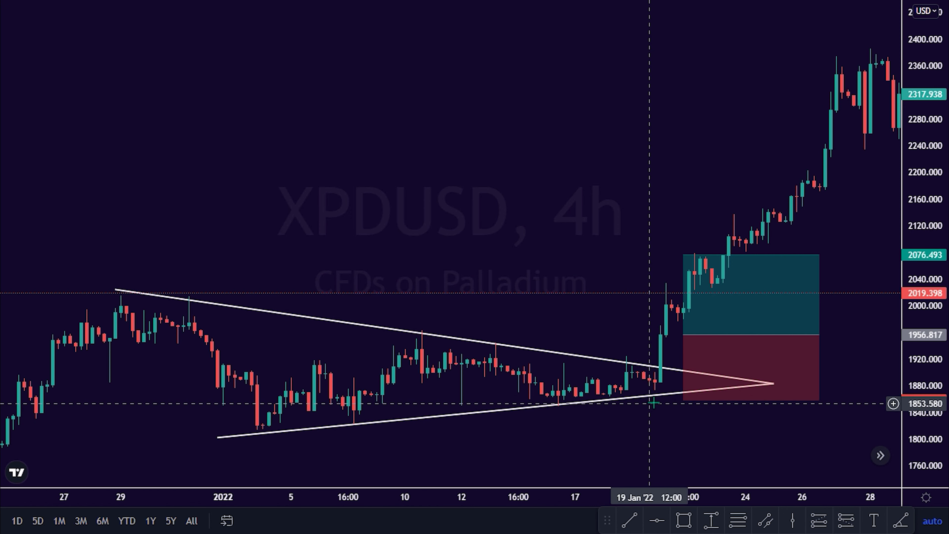
left_click_drag(684, 256, 683, 202)
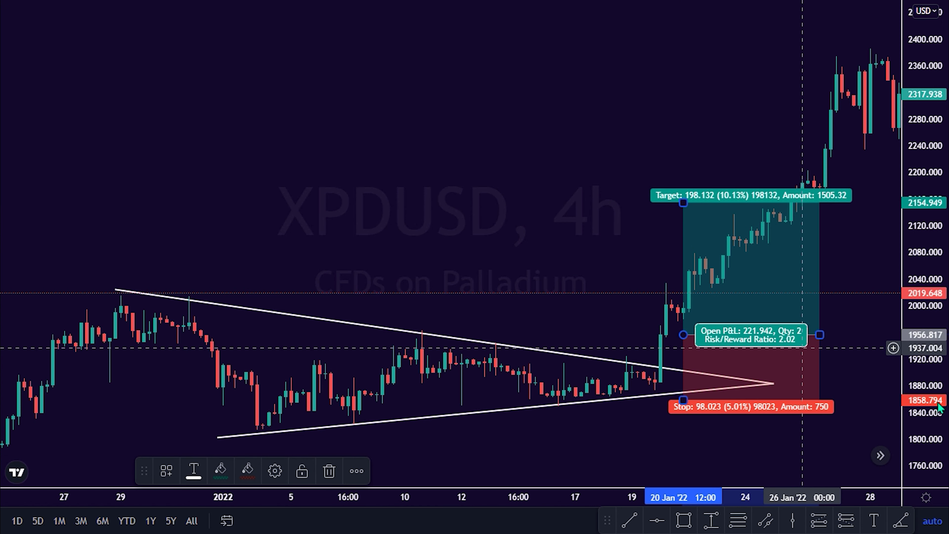
Zoom out and mark the November high with a horizontal line at 2213.641.
scroll(649, 265, "down", 2)
scroll(649, 265, "down", 5)
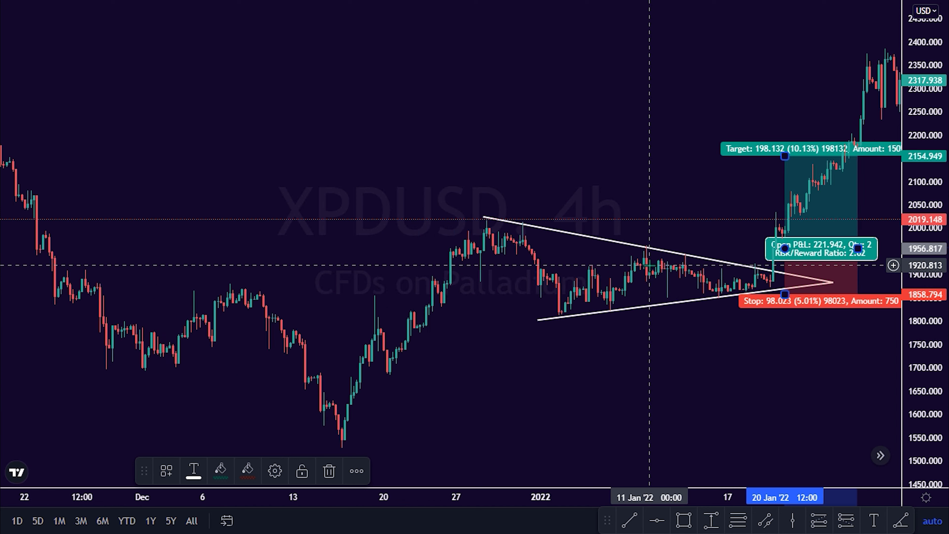
scroll(649, 265, "down", 3)
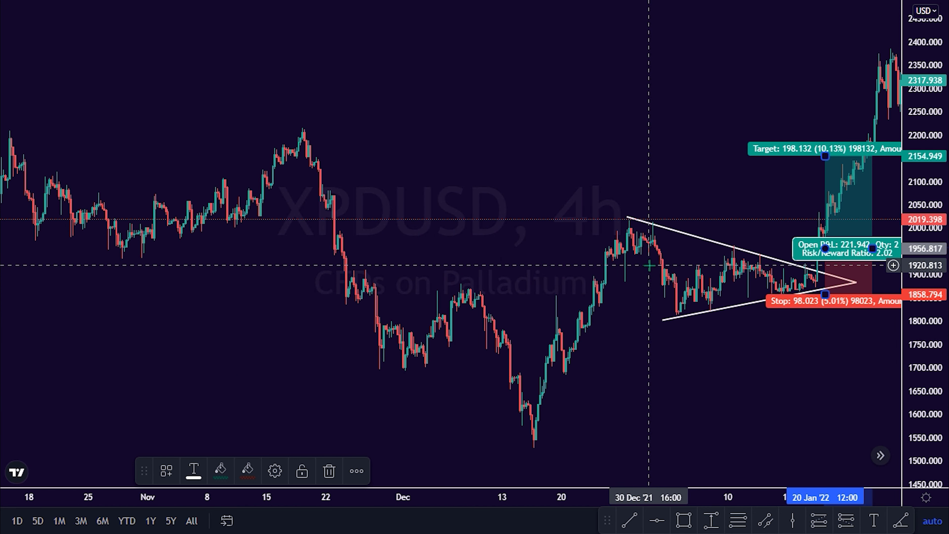
left_click(623, 339)
left_click(419, 129)
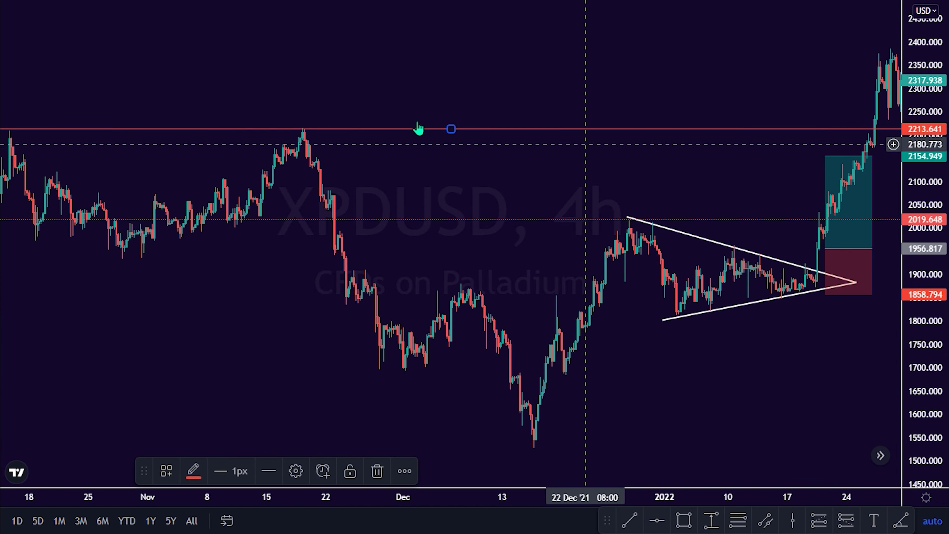
Zoom back in and raise the long position's target to 2208.141, just below the line.
scroll(654, 137, "up", 3)
scroll(654, 139, "up", 5)
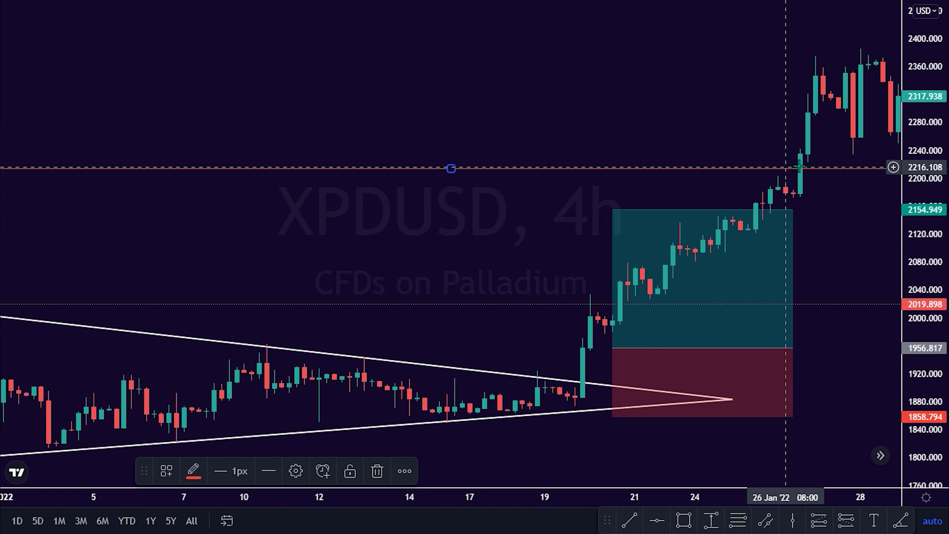
left_click_drag(612, 209, 611, 173)
Raise the long position's stop to 1874.530.
left_click_drag(611, 417, 611, 405)
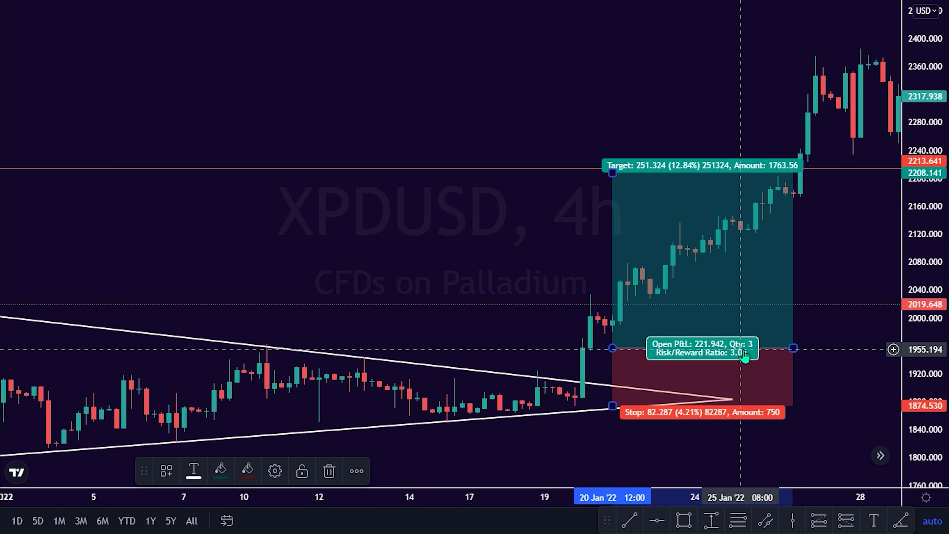
scroll(719, 289, "down", 5)
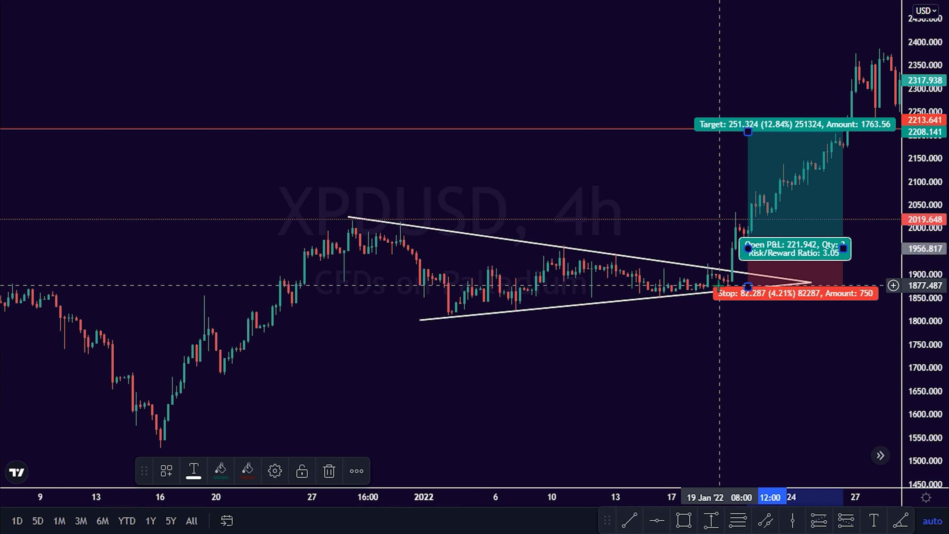
scroll(709, 262, "down", 4)
Stretch the long target up to the March peak at 3371.220 and widen the position rightward.
left_click_drag(701, 229, 323, 278)
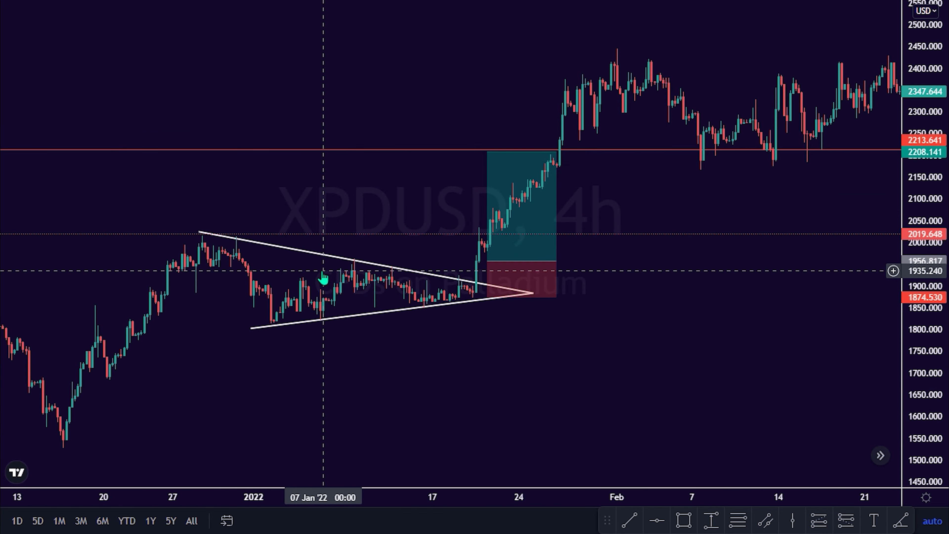
scroll(324, 278, "down", 2)
left_click_drag(382, 240, 213, 273)
left_click(371, 316)
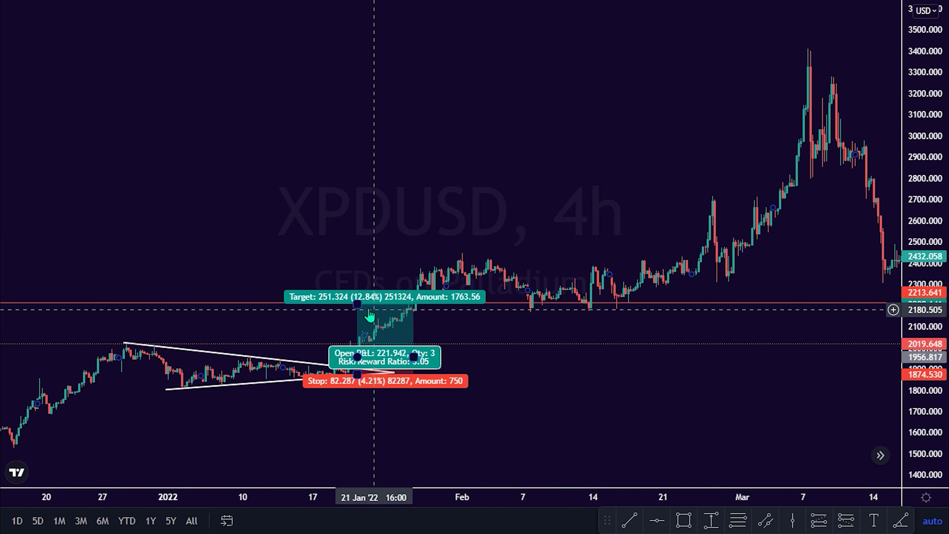
left_click_drag(356, 303, 370, 57)
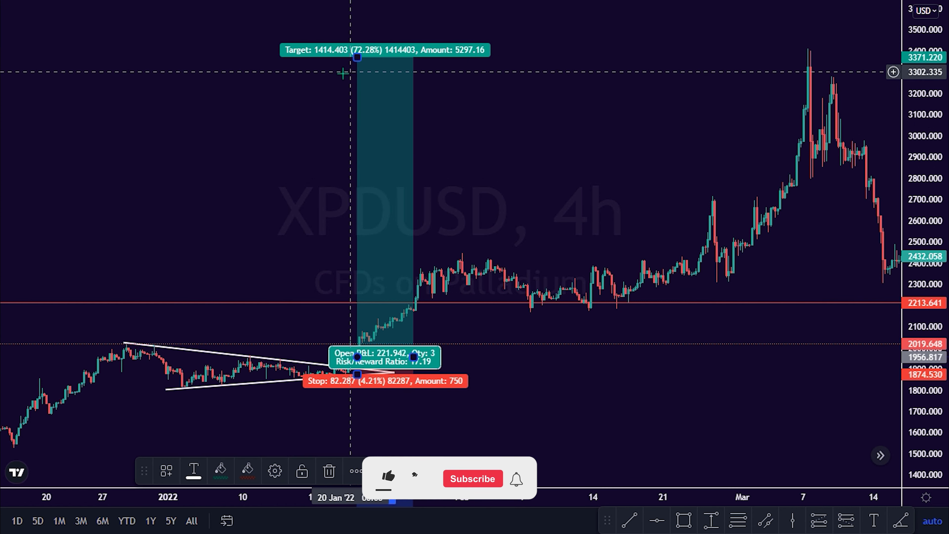
left_click_drag(414, 358, 574, 357)
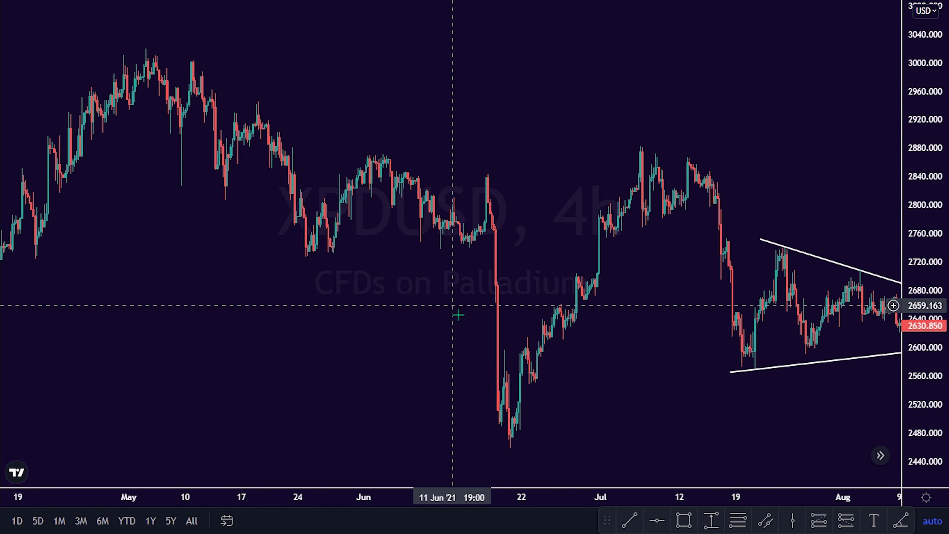
left_click_drag(685, 256, 464, 230)
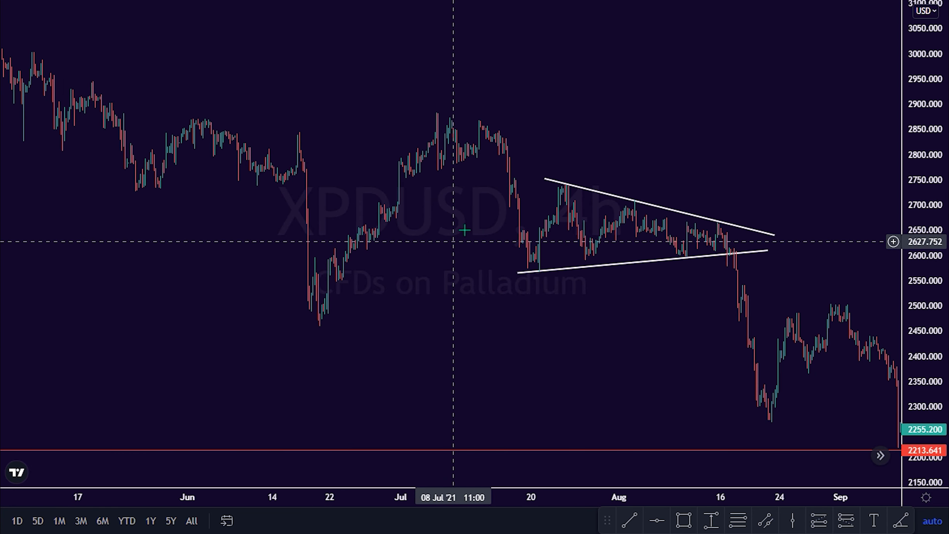
scroll(579, 250, "up", 2)
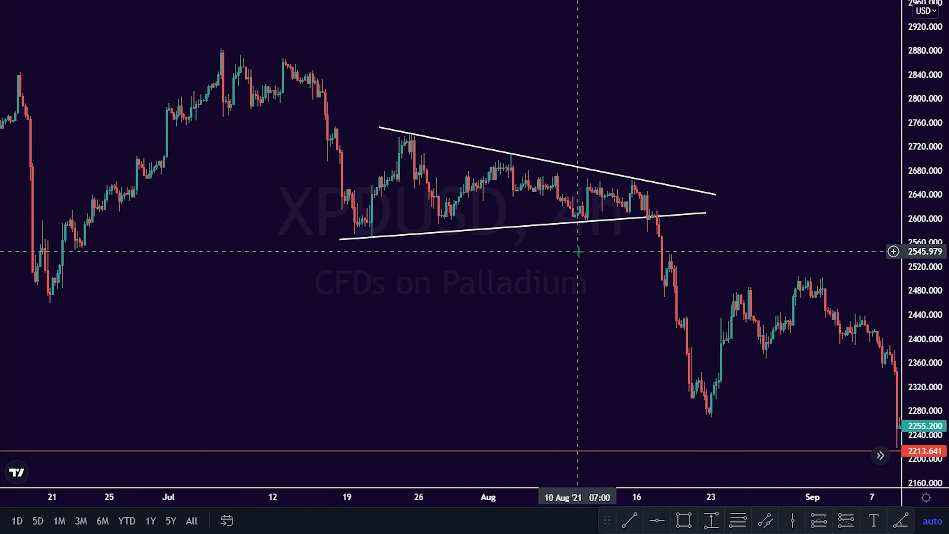
left_click_drag(589, 246, 700, 282)
scroll(655, 189, "up", 1)
scroll(656, 189, "down", 3)
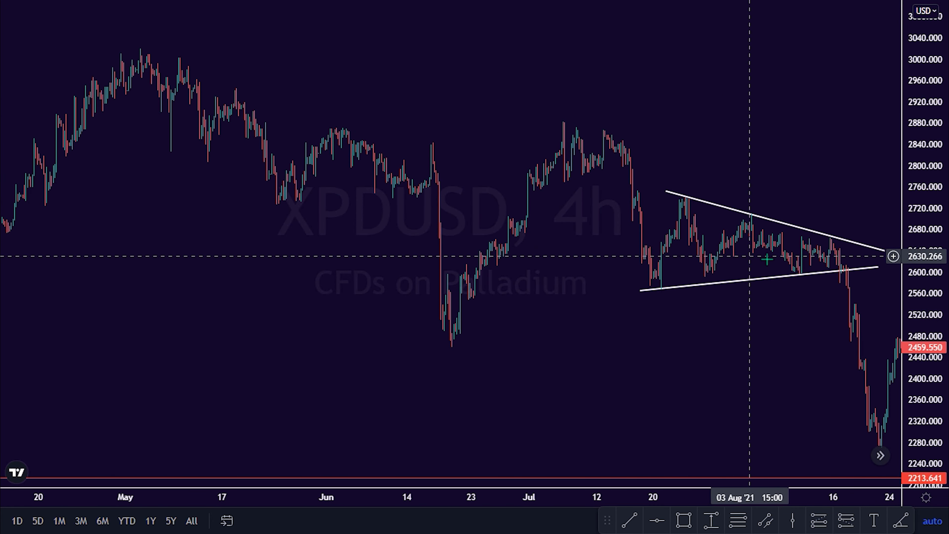
scroll(760, 264, "up", 4)
scroll(698, 213, "up", 2)
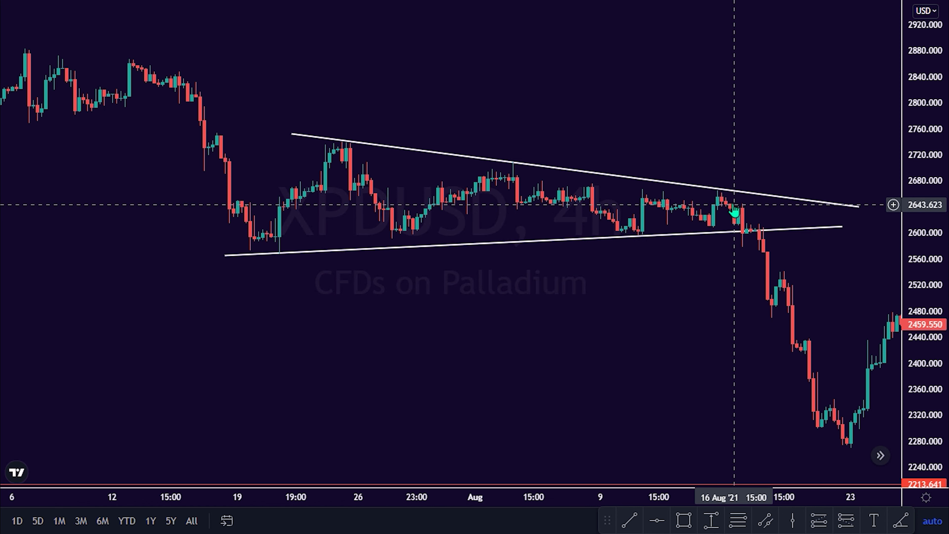
scroll(393, 159, "down", 1)
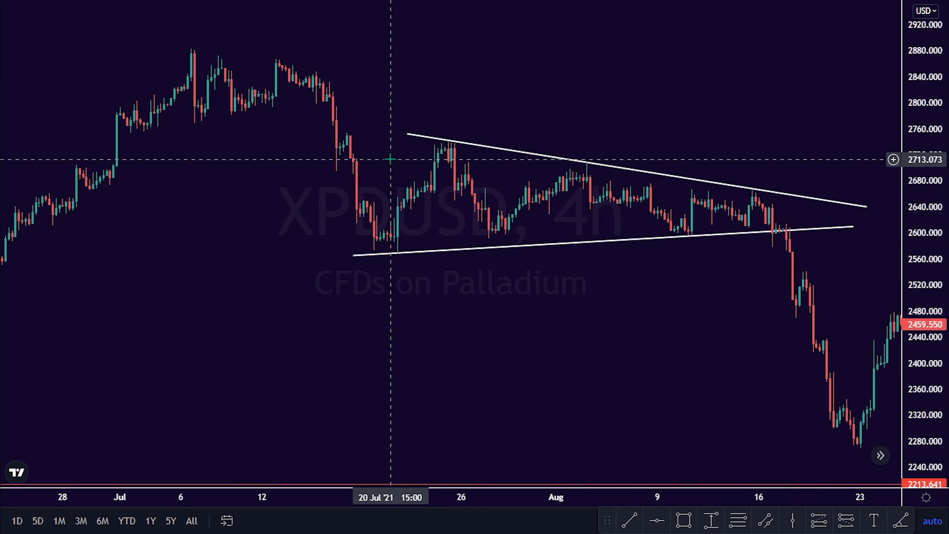
scroll(261, 49, "down", 1)
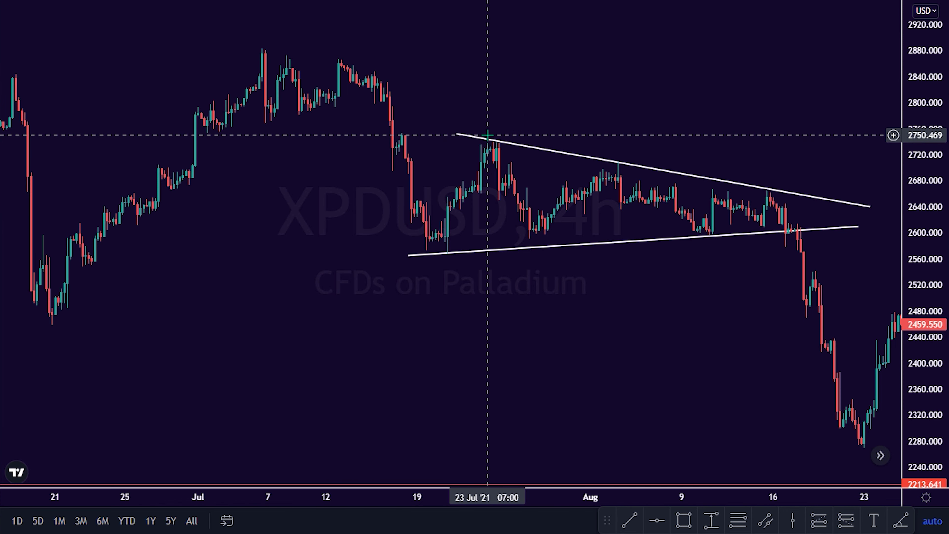
left_click(494, 149)
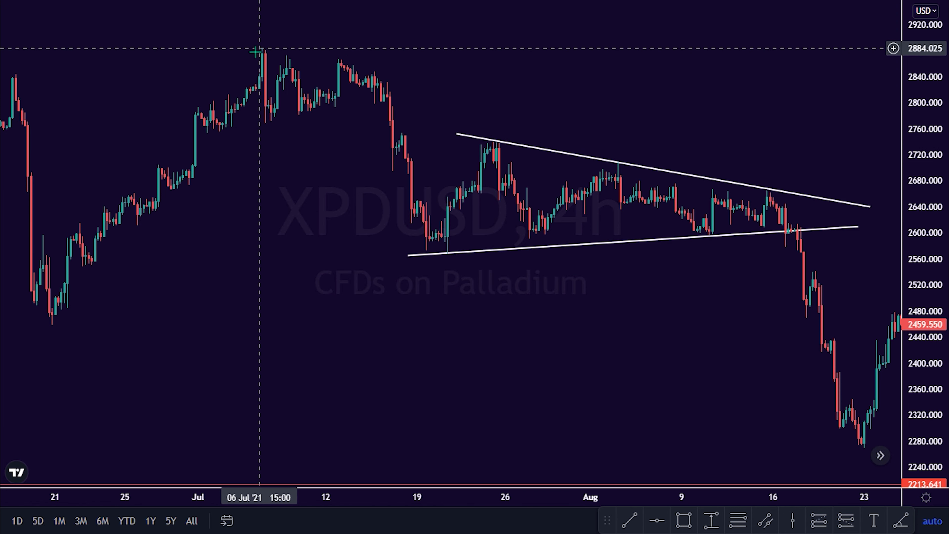
scroll(253, 57, "down", 1)
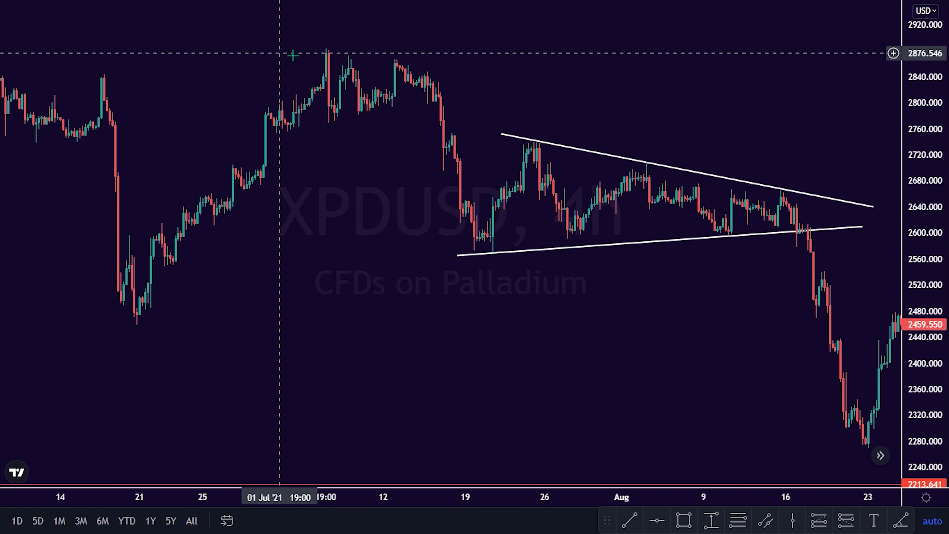
scroll(343, 58, "up", 2)
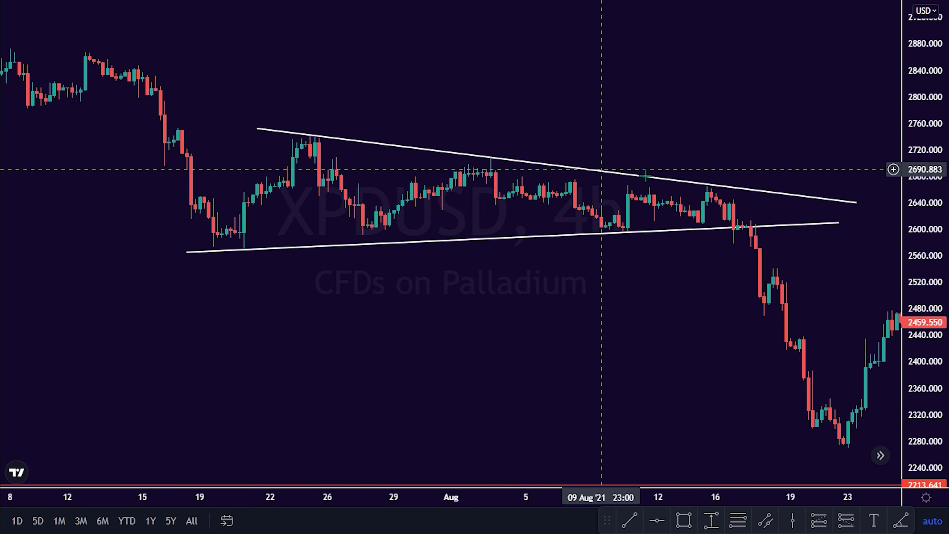
left_click(684, 229)
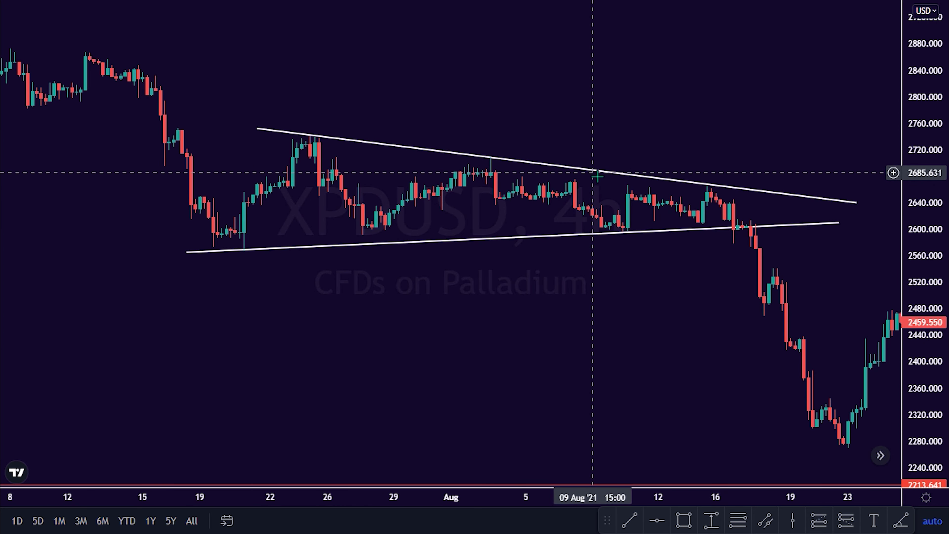
scroll(597, 176, "up", 2)
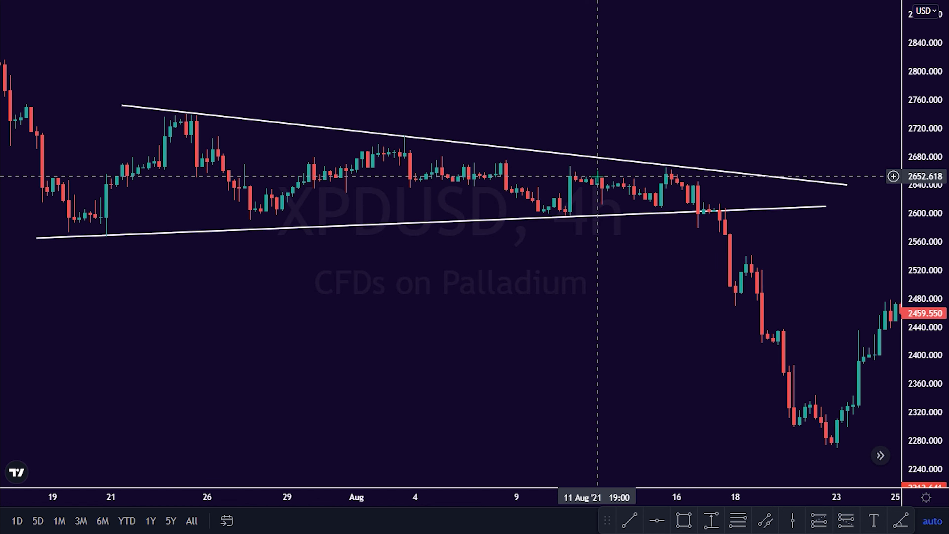
scroll(675, 189, "down", 2)
left_click(677, 183)
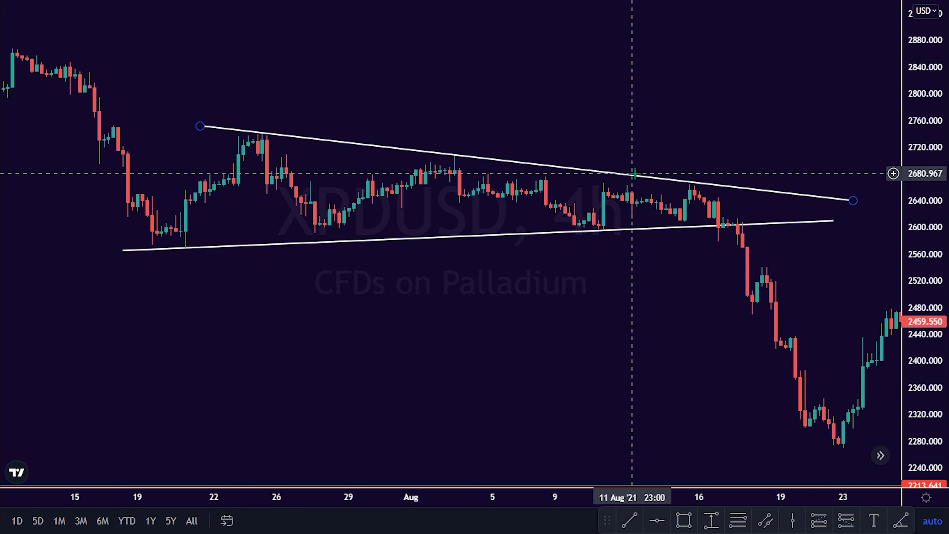
scroll(675, 204, "up", 1)
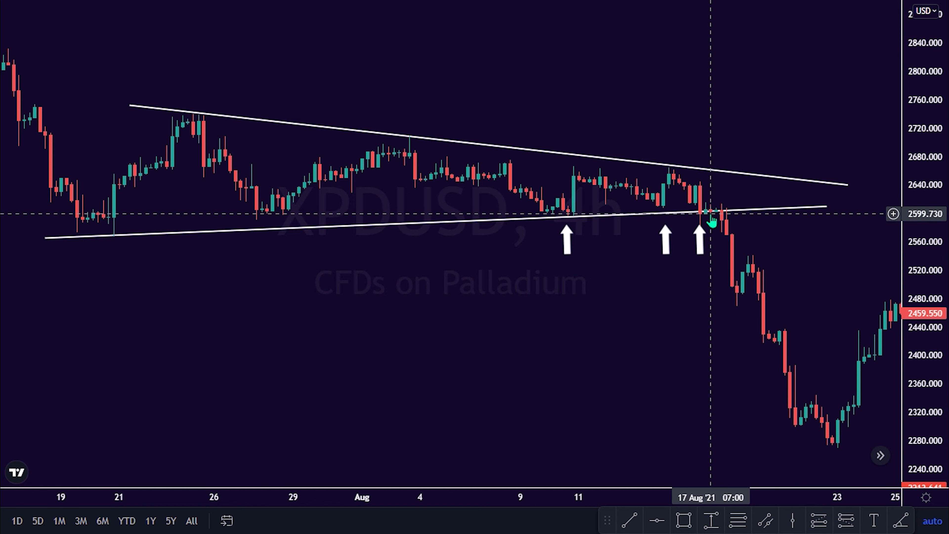
Select the Short Position tool and zoom in on the triangle.
left_click(854, 518)
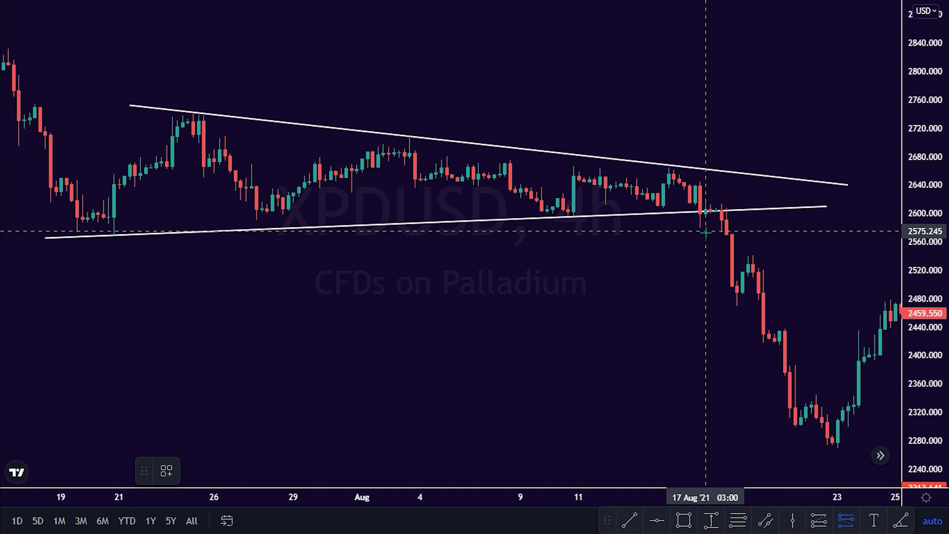
scroll(680, 177, "up", 2)
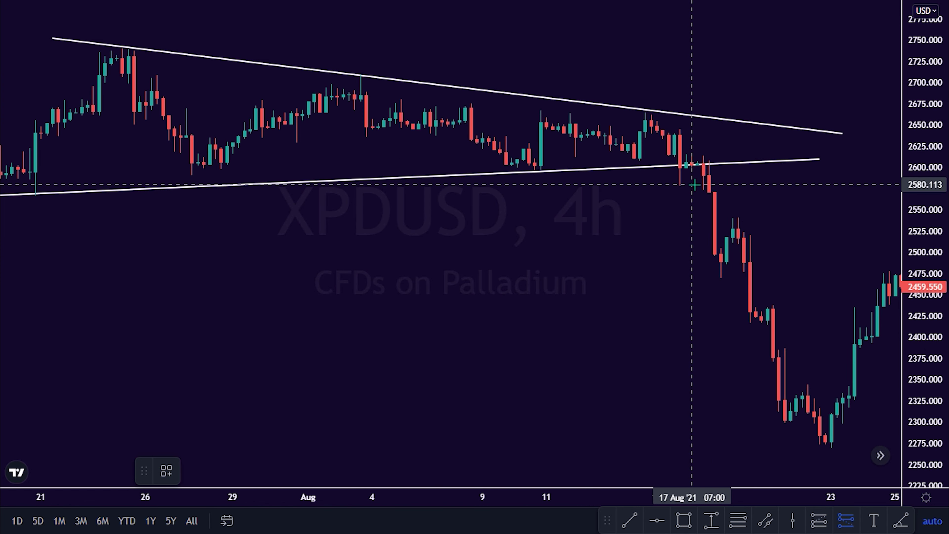
Place a short position at the breakdown with entry near 2580, stop 2672.668, target 2288.523.
left_click(702, 186)
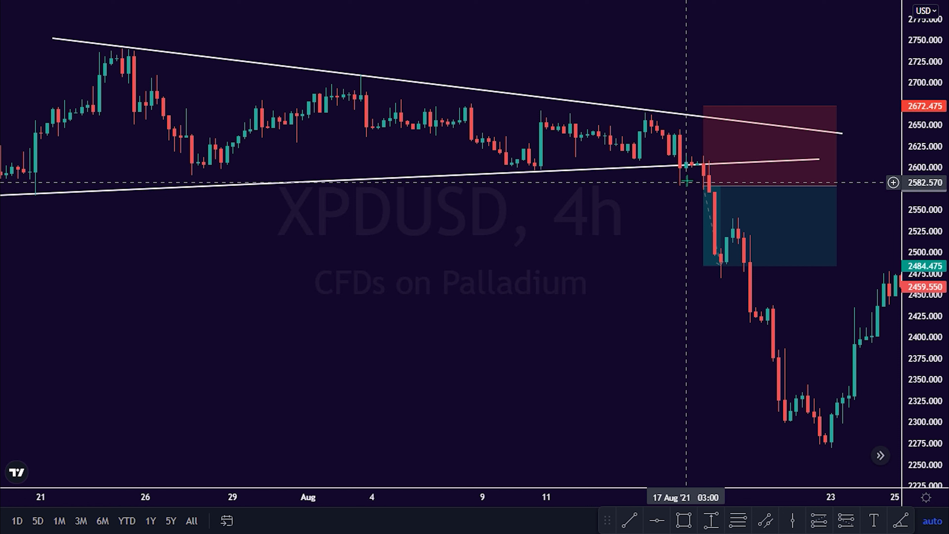
left_click_drag(703, 106, 700, 127)
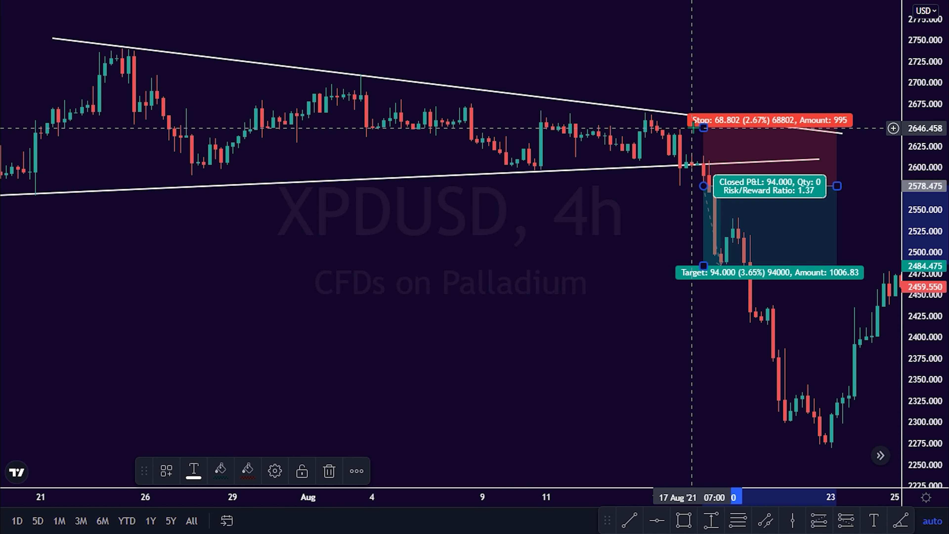
left_click_drag(704, 128, 701, 107)
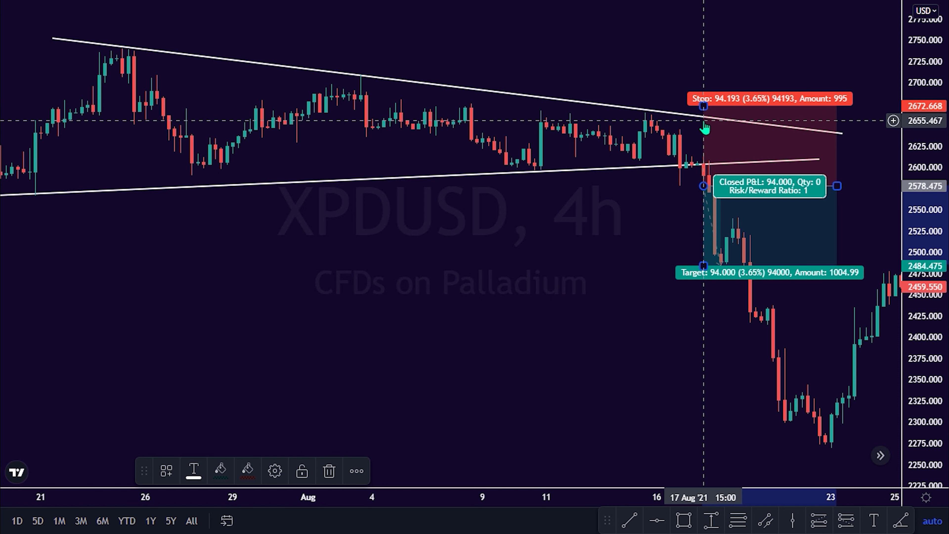
left_click_drag(704, 266, 704, 432)
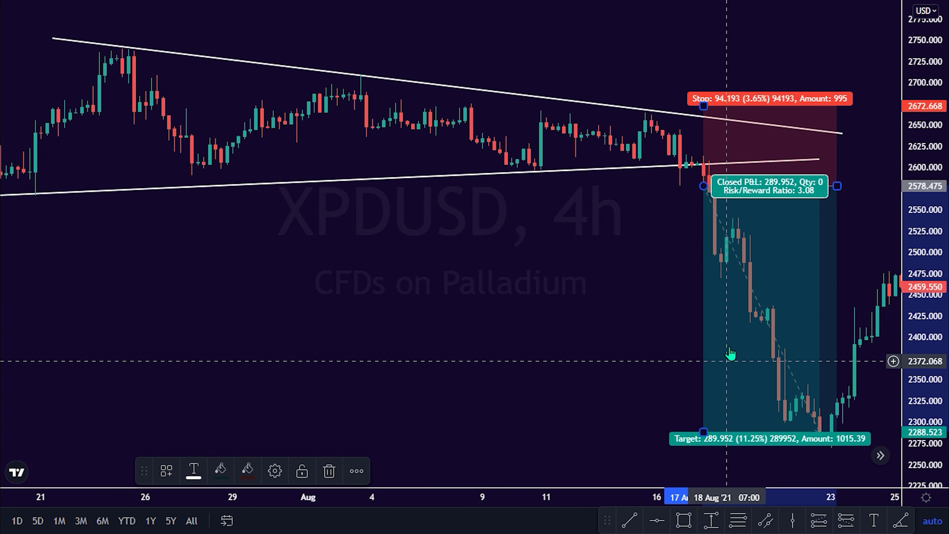
left_click_drag(704, 186, 740, 190)
scroll(631, 172, "up", 2)
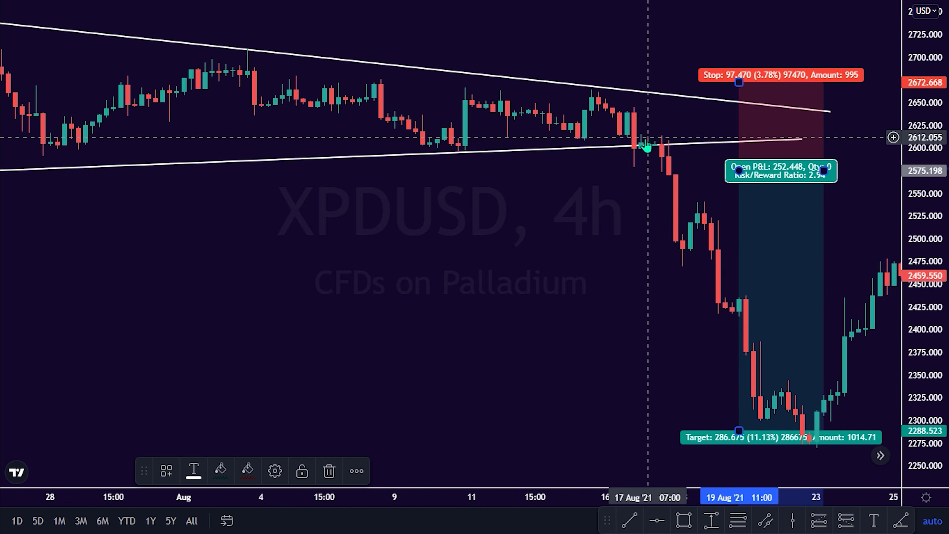
Lower the short position's entry to 2497.167 and its stop to 2555.377.
scroll(648, 150, "up", 1)
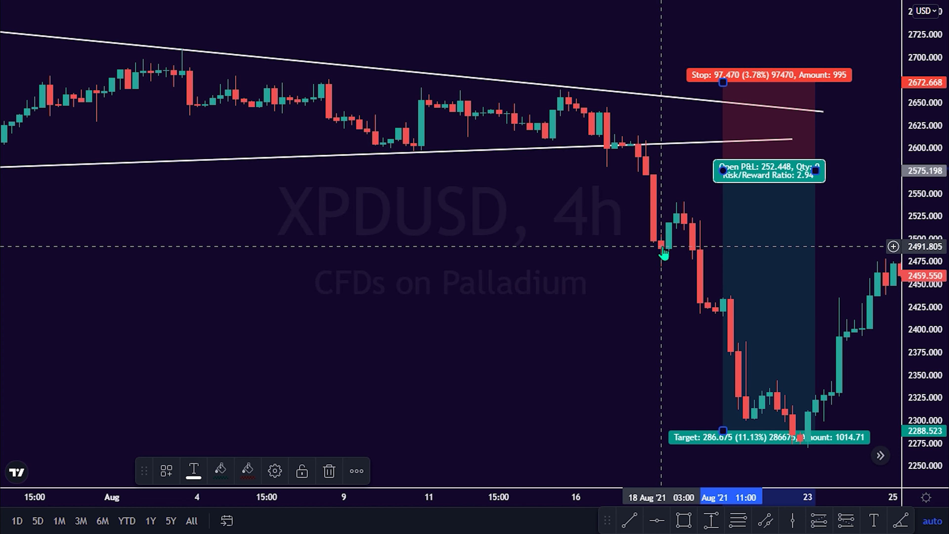
left_click_drag(723, 170, 723, 241)
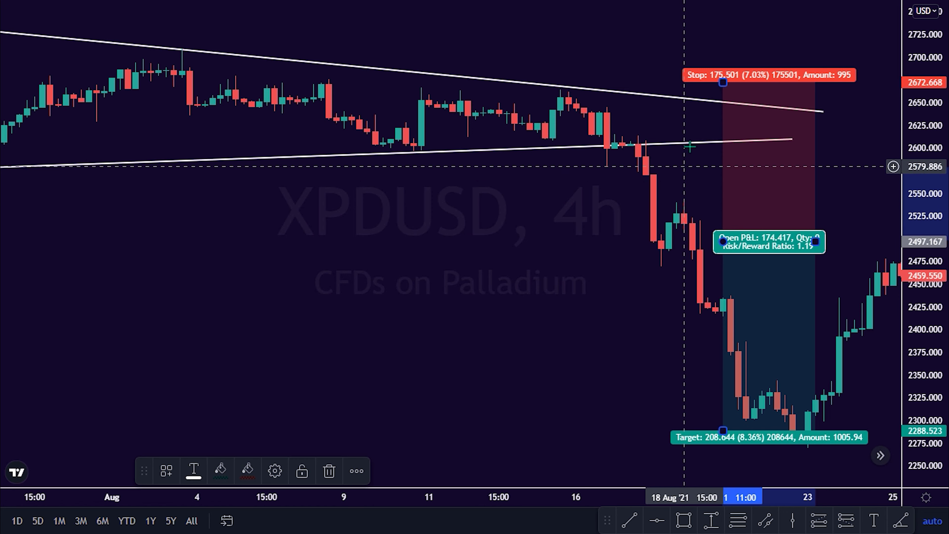
mouse_move(723, 82)
left_mouse_down()
mouse_move(719, 202)
mouse_move(684, 201)
mouse_move(684, 189)
left_mouse_up()
left_click(662, 207)
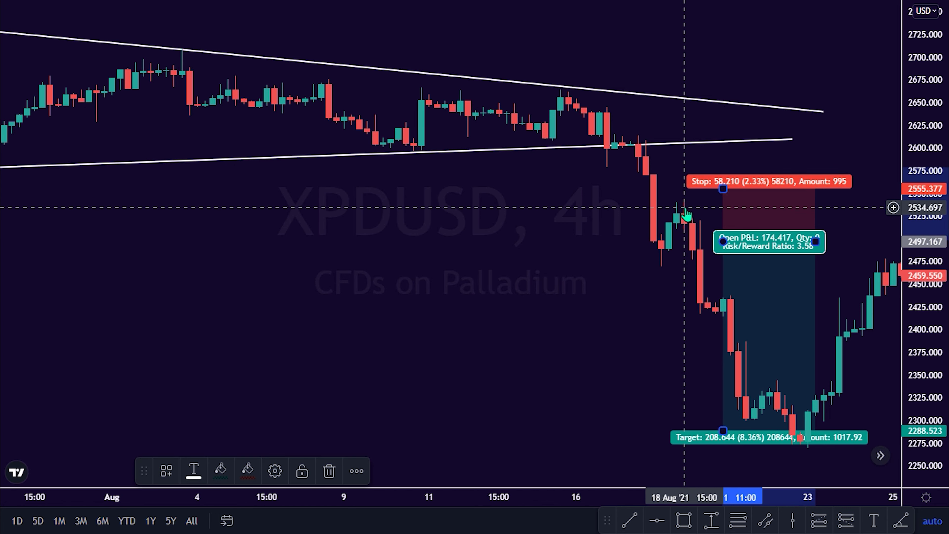
Raise the short target to 2318.708 and widen the position box to the right.
left_click_drag(691, 430, 691, 404)
left_click_drag(731, 361, 667, 359)
left_click_drag(752, 241, 799, 241)
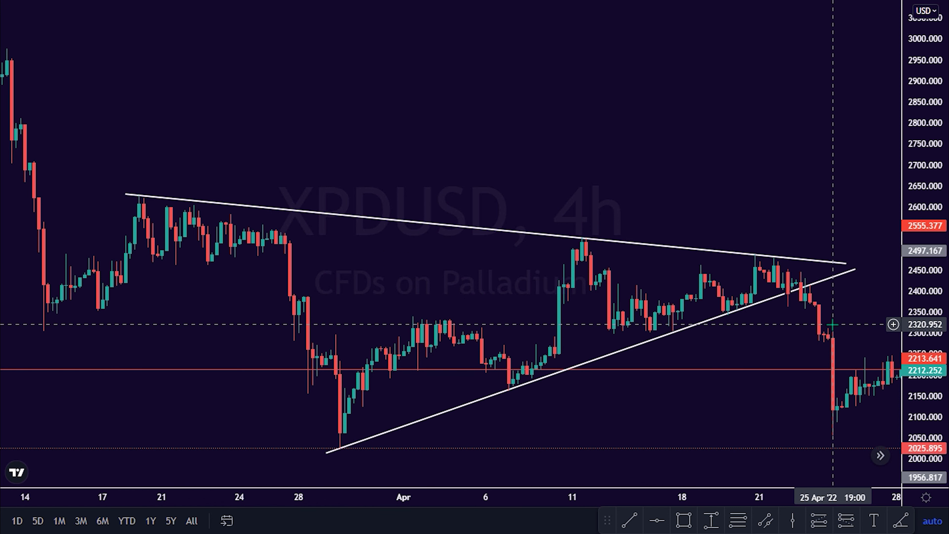
Zoom into the April 2022 triangle and place a short position at its breakdown with stop 2447.315.
scroll(833, 325, "up", 1)
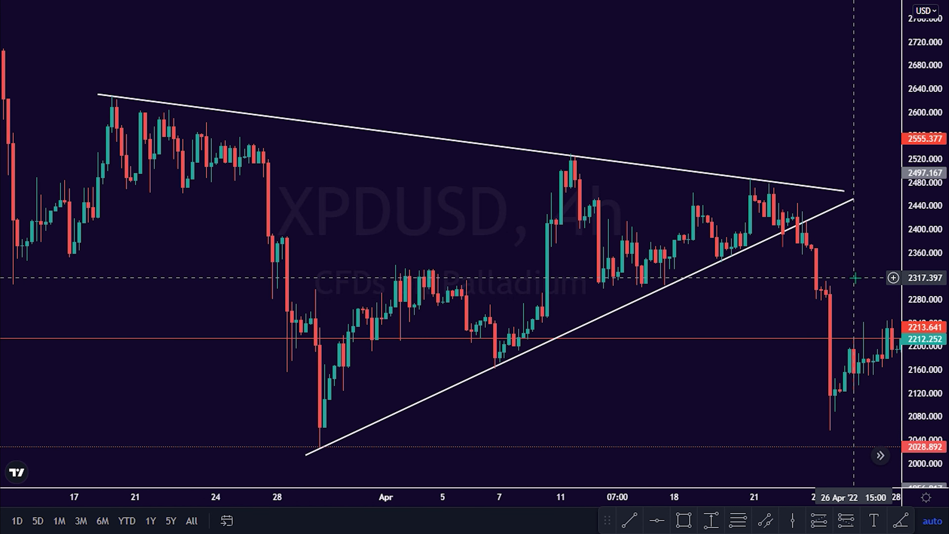
scroll(855, 277, "up", 1)
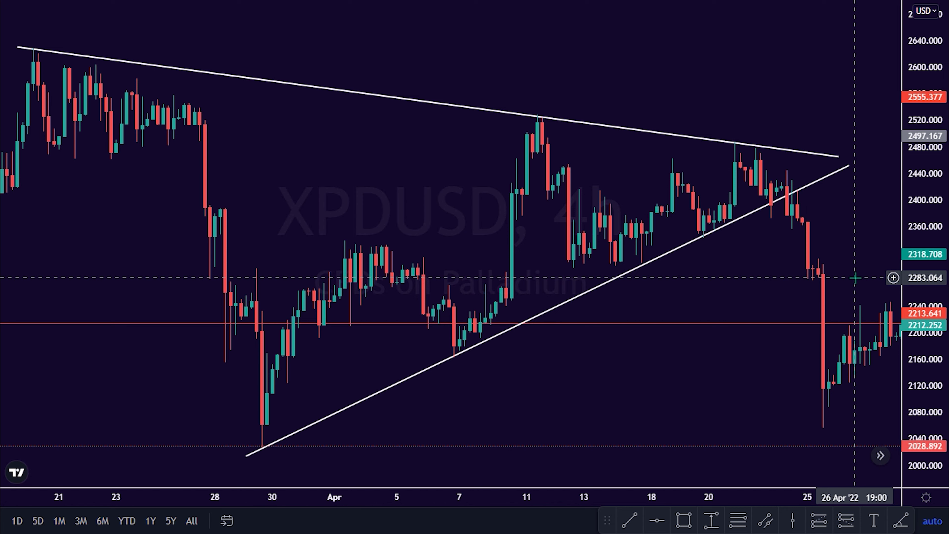
scroll(855, 277, "up", 1)
scroll(855, 277, "up", 2)
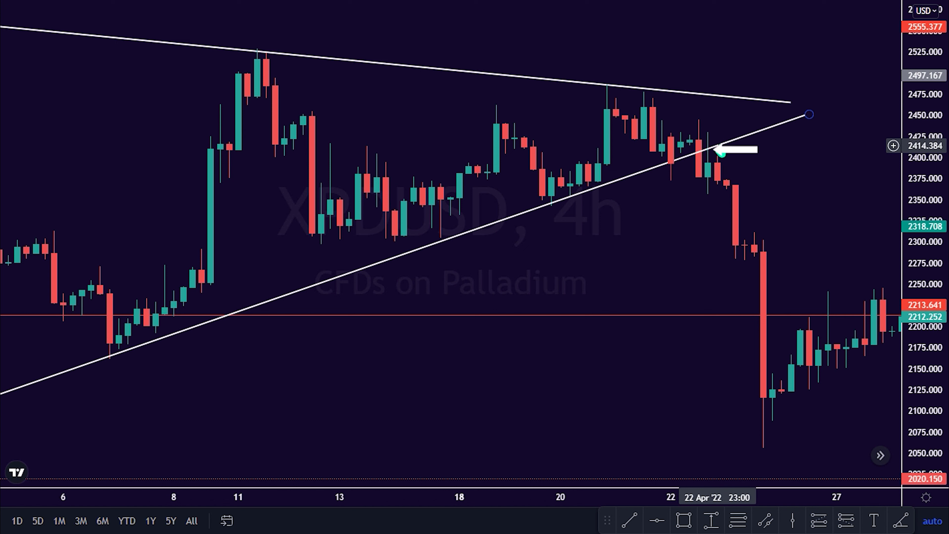
left_click(846, 521)
left_click(718, 161)
left_click_drag(717, 82, 717, 117)
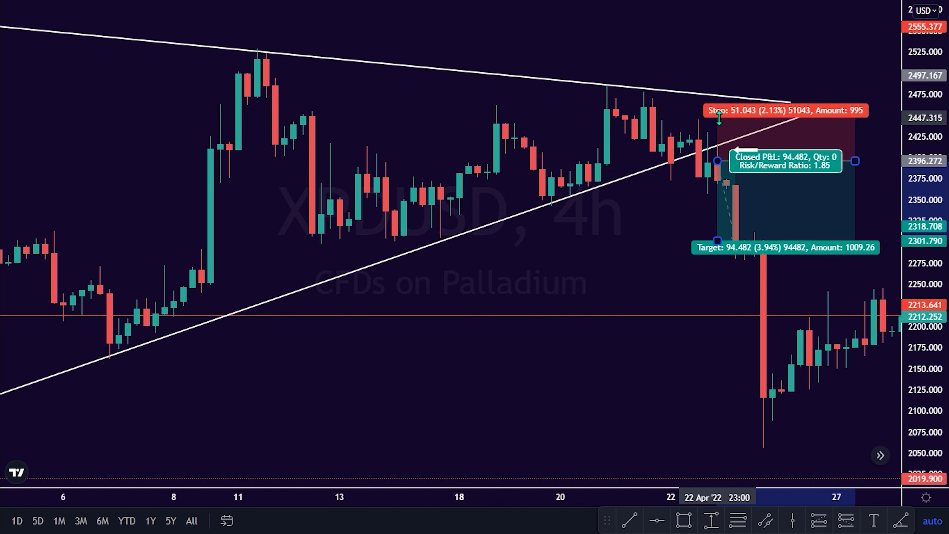